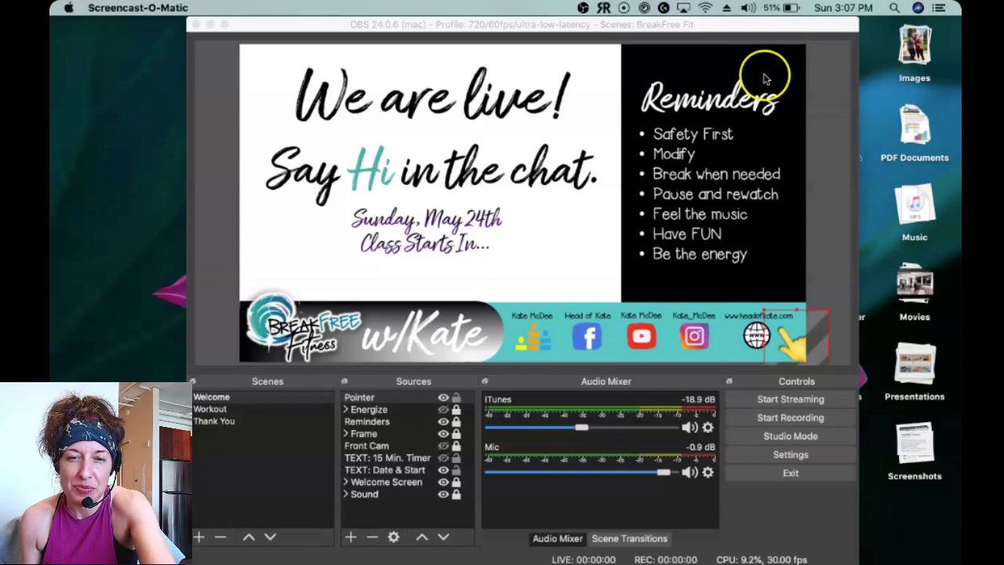
Play the finished Welcome scene demo, with the countdown running at 00:14:36 under 'Class Starts In...'
key("space")
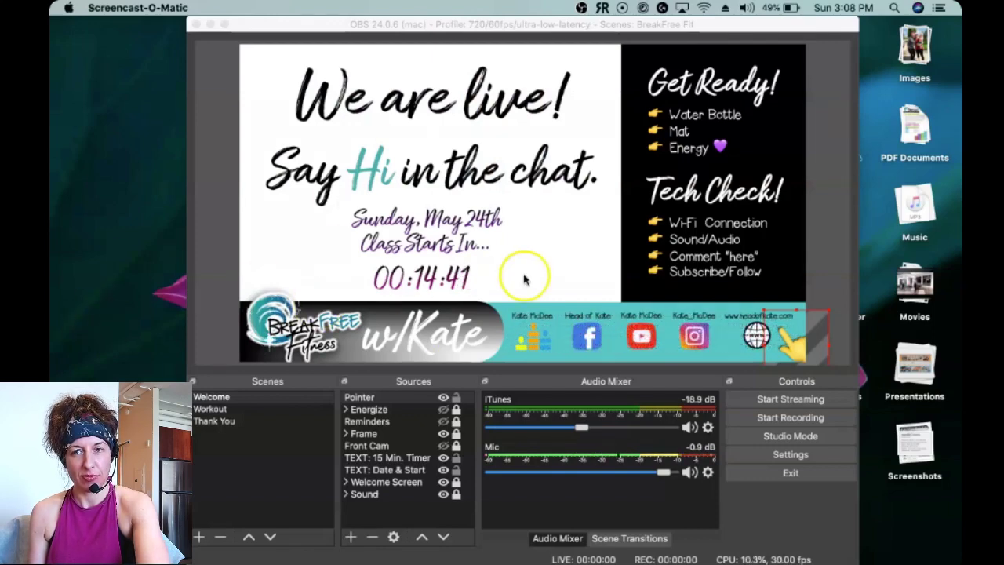
Switch to the Timer Tutorial scene collection and bring up the empty Scripts manager
left_click(661, 246)
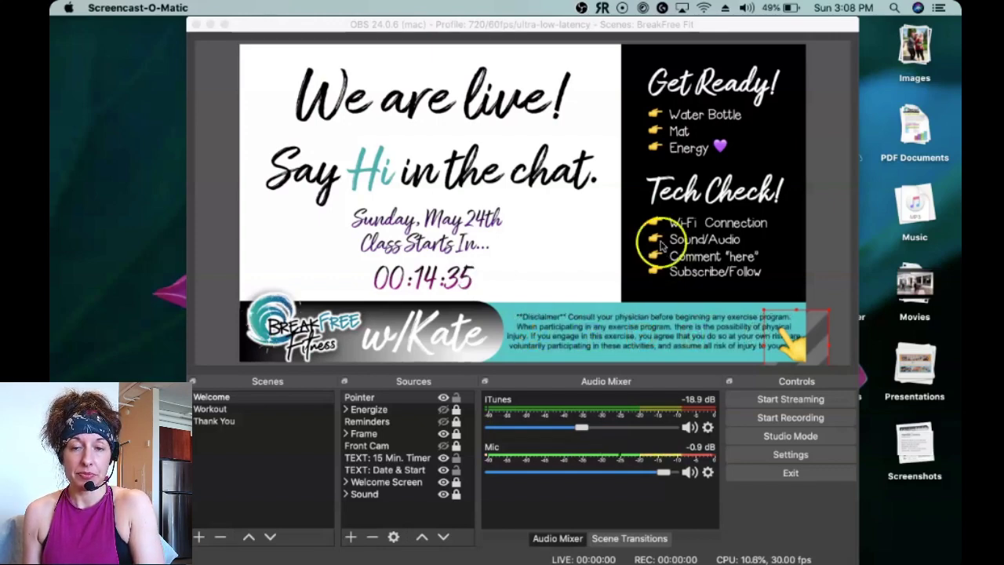
left_click(336, 24)
left_click(298, 8)
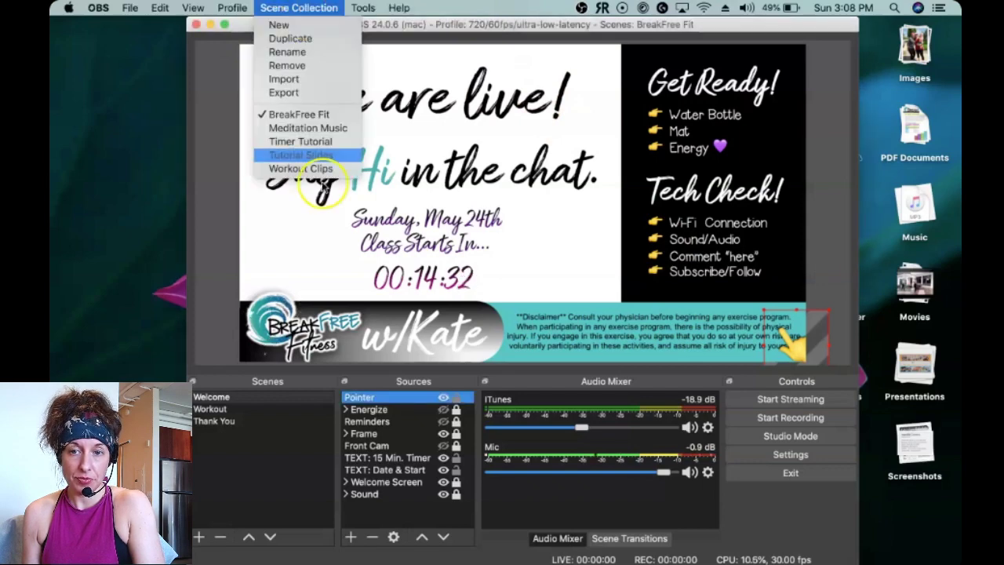
left_click(302, 127)
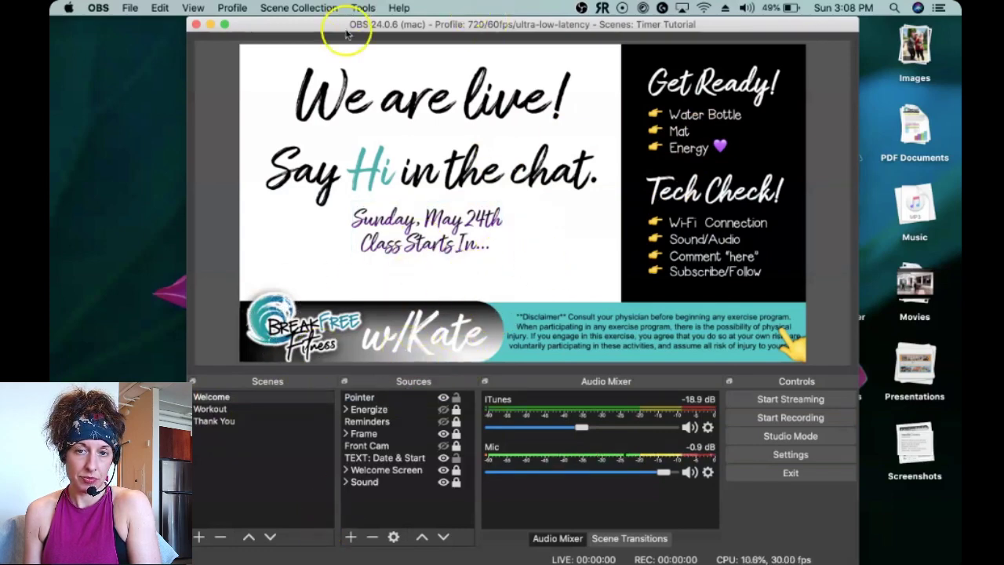
left_click(363, 7)
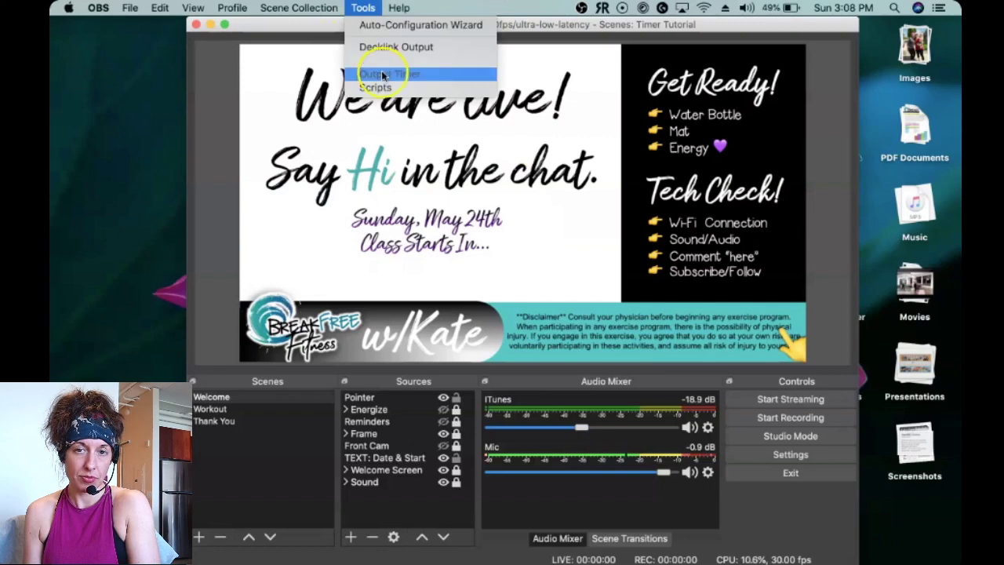
left_click(400, 91)
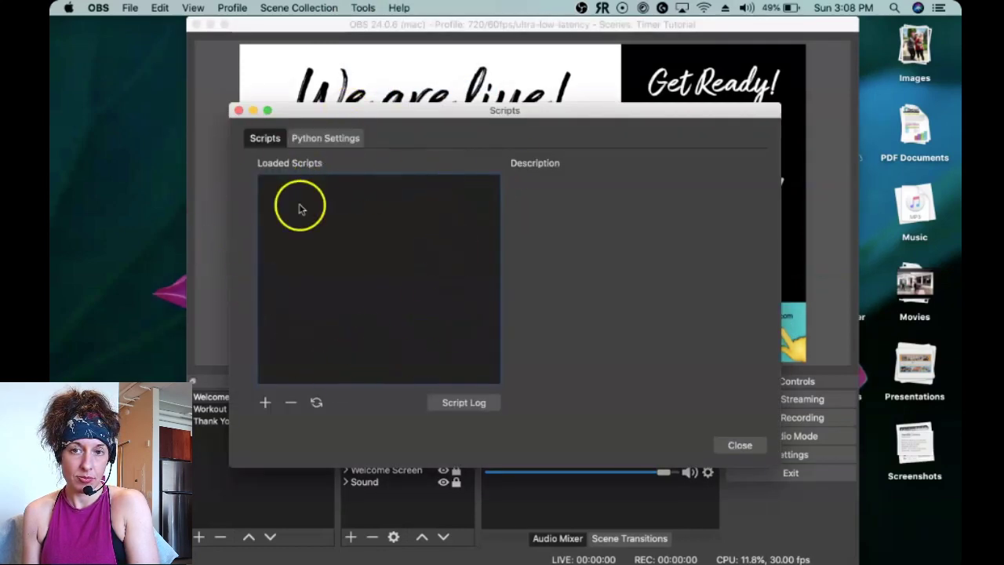
Load countdown.lua from the scripts folder and select it to show its settings
left_click(265, 404)
left_click(266, 403)
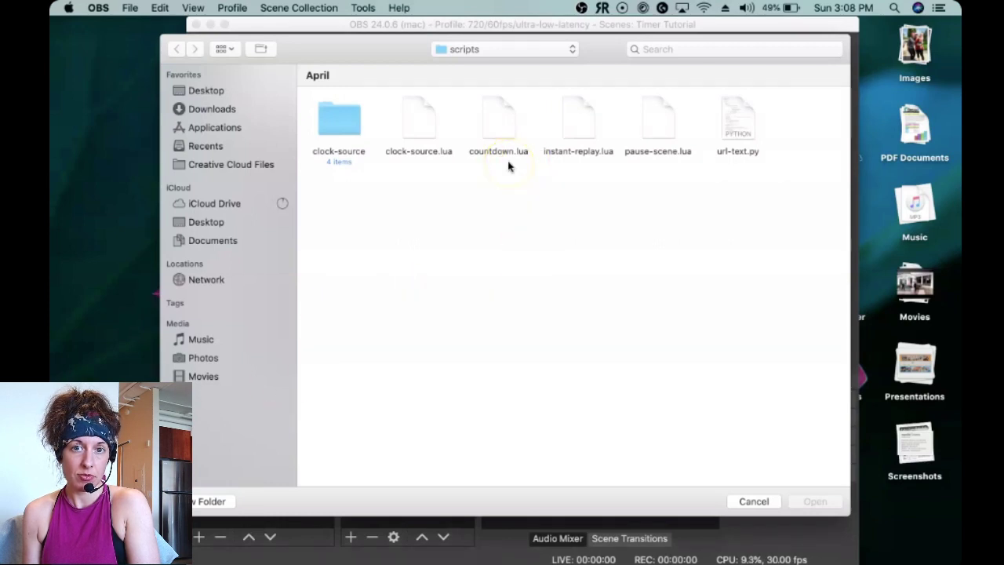
left_click(500, 130)
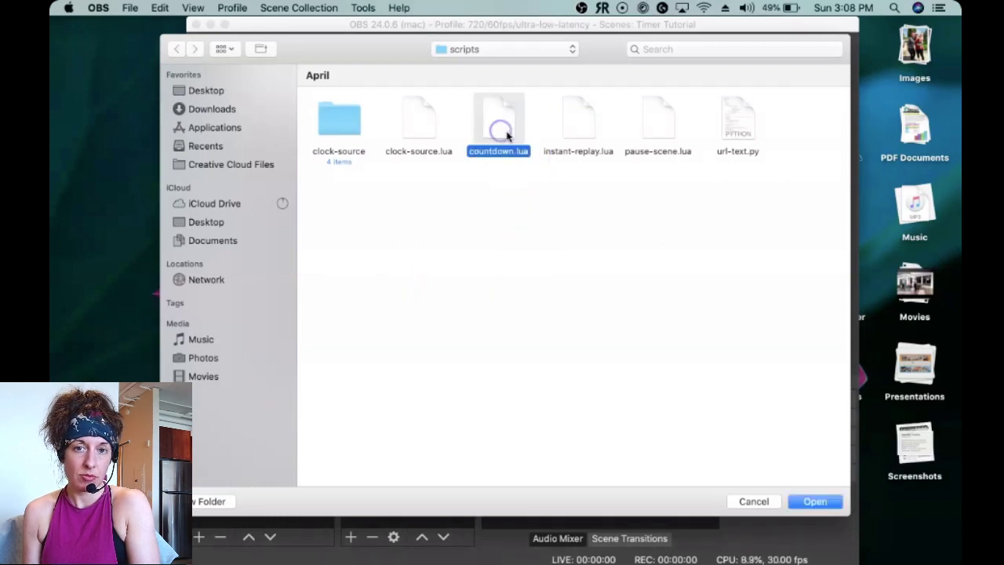
left_click(815, 502)
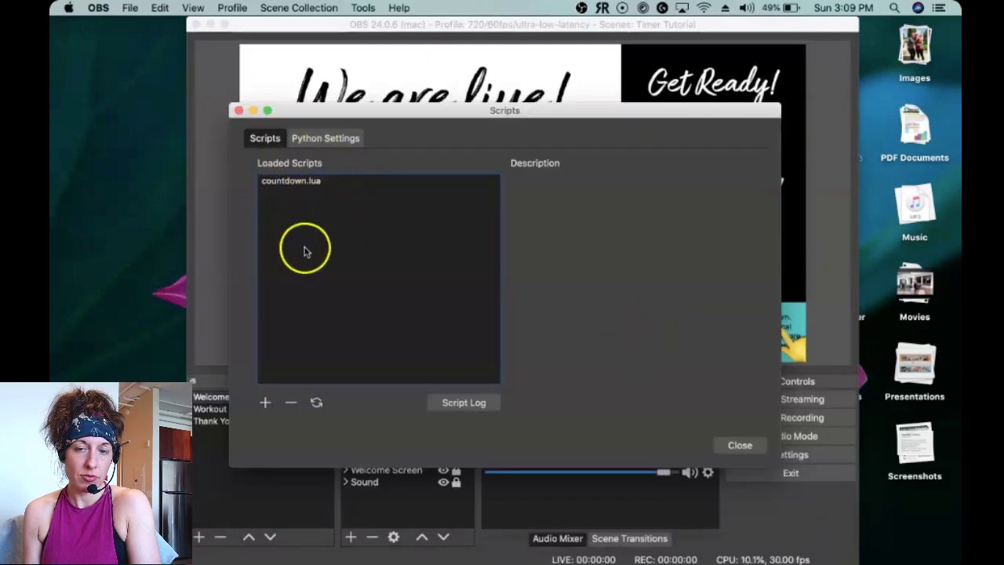
left_click(297, 185)
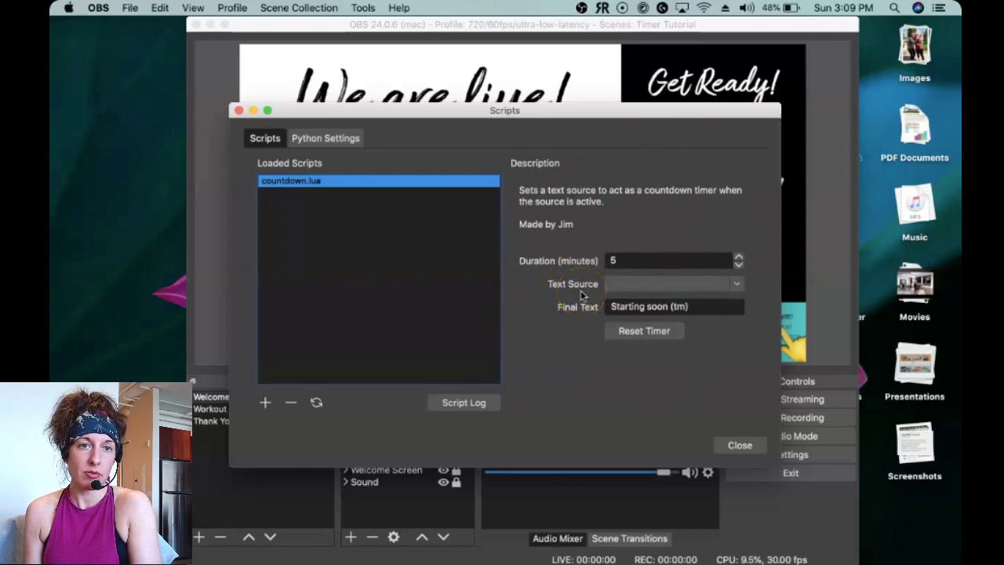
Add a Text (FreeType 2) source named 'TEXT: Timer'
left_click(740, 445)
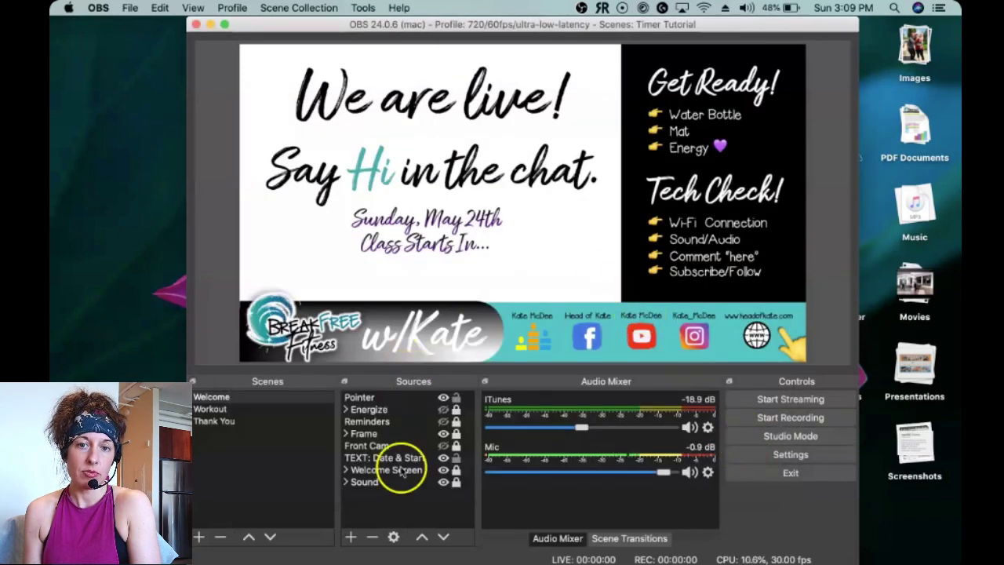
left_click(350, 538)
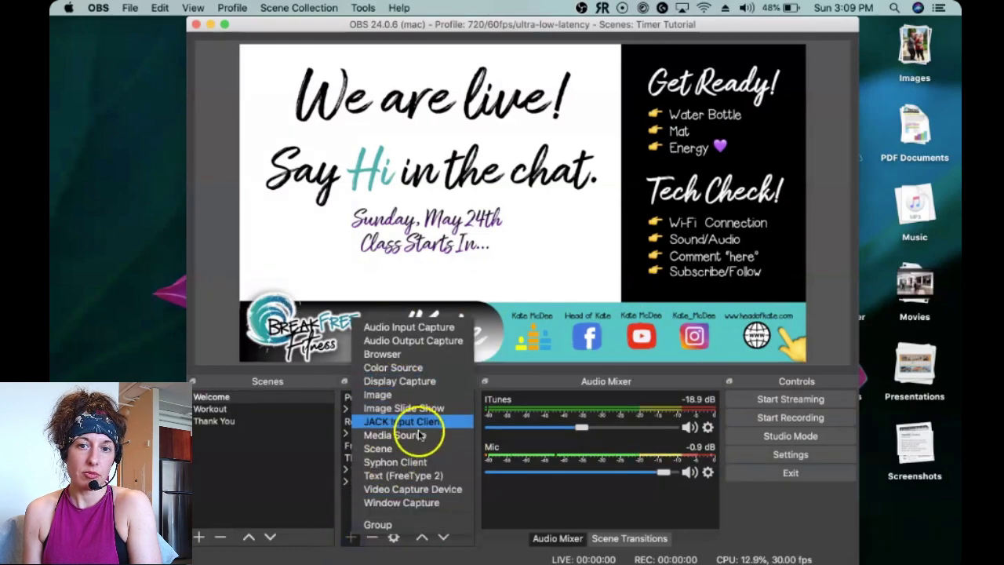
left_click(416, 476)
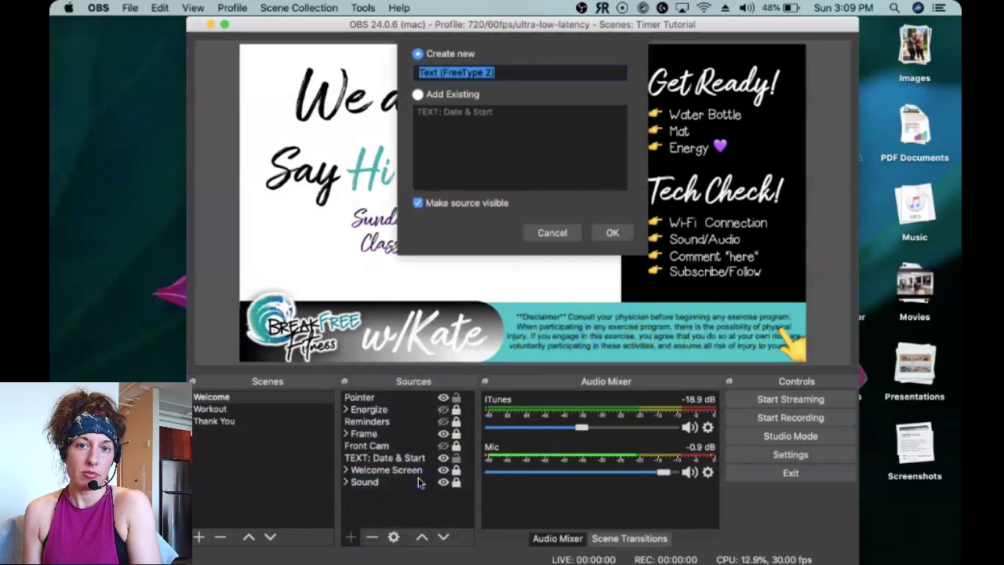
type("TEXT:")
type("Timer")
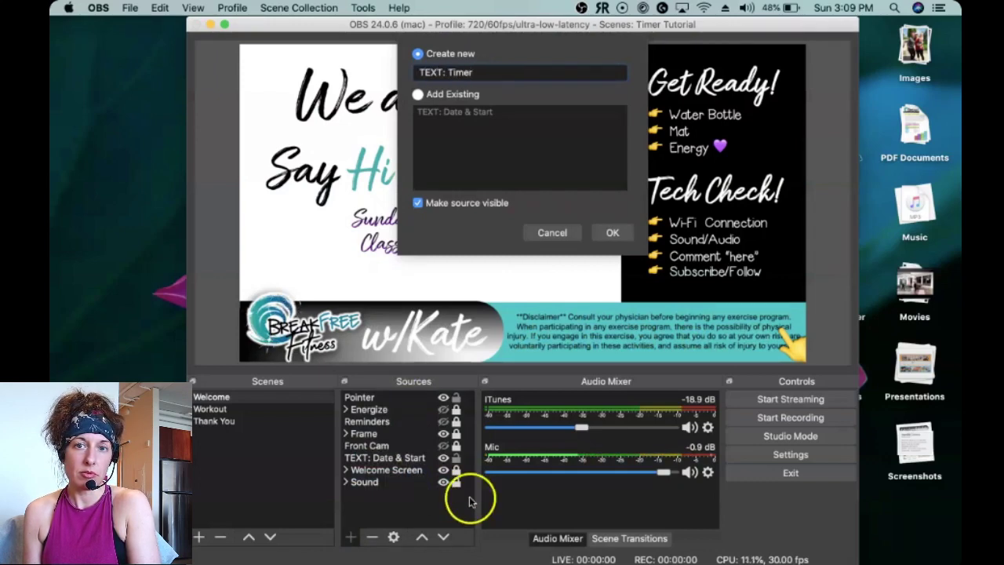
left_click(608, 232)
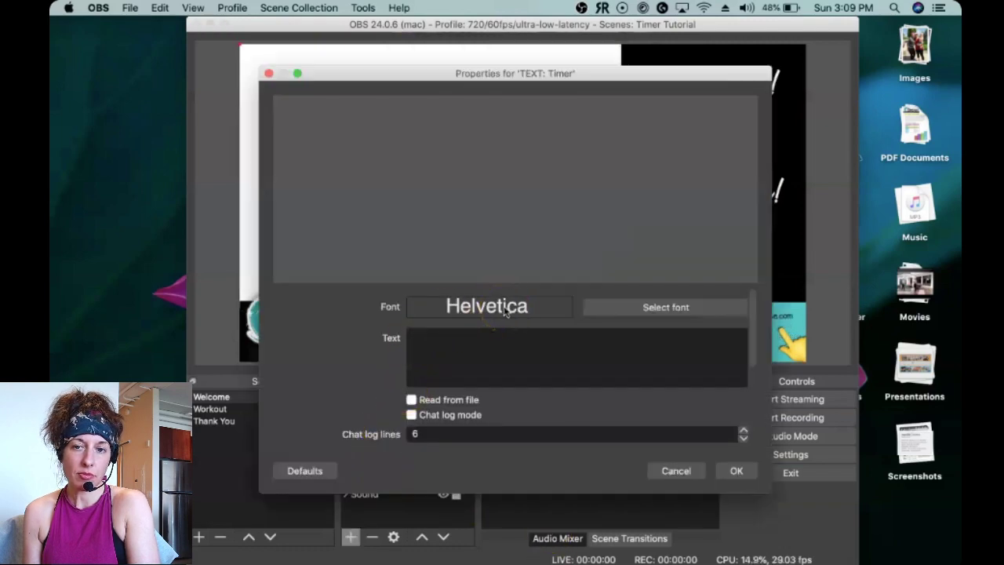
Set the TEXT: Timer font to Guitar Regular at size 64
left_click(674, 309)
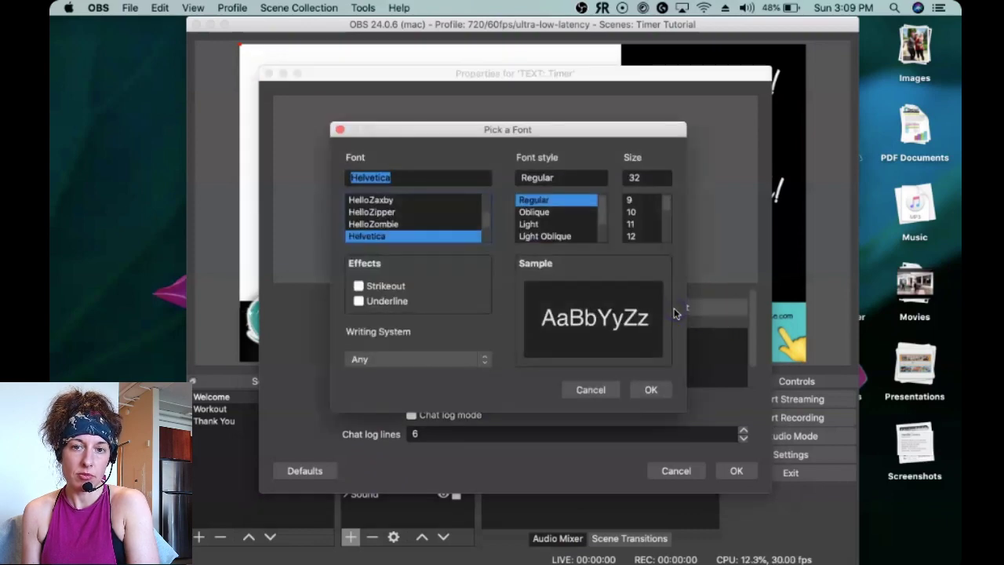
type("Guitar")
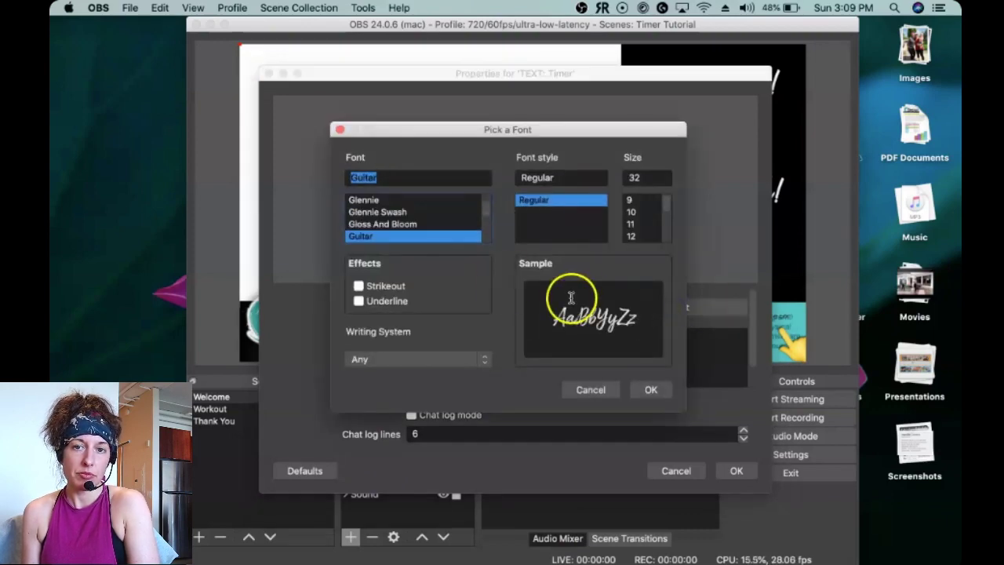
left_click(634, 177)
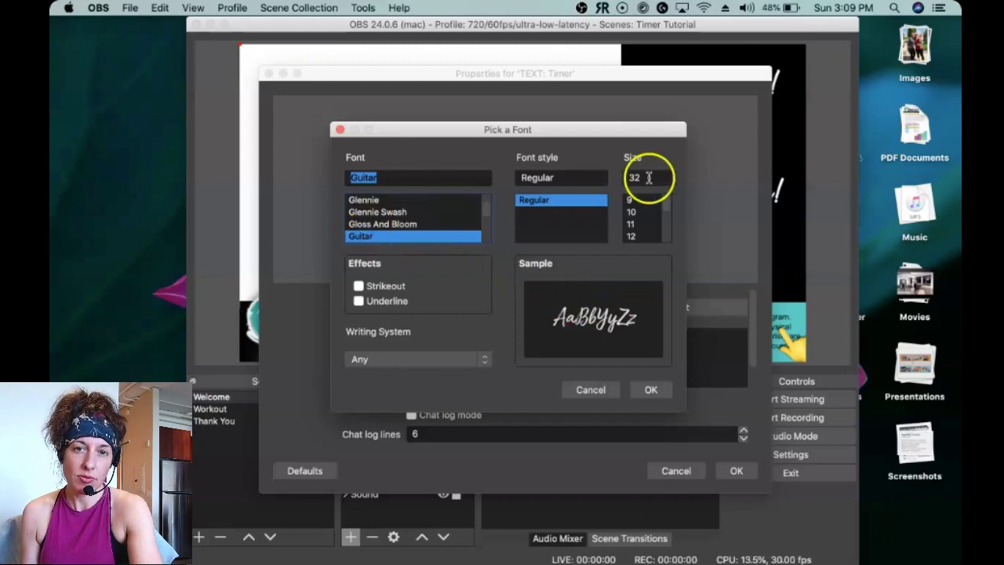
left_click_drag(666, 202, 666, 227)
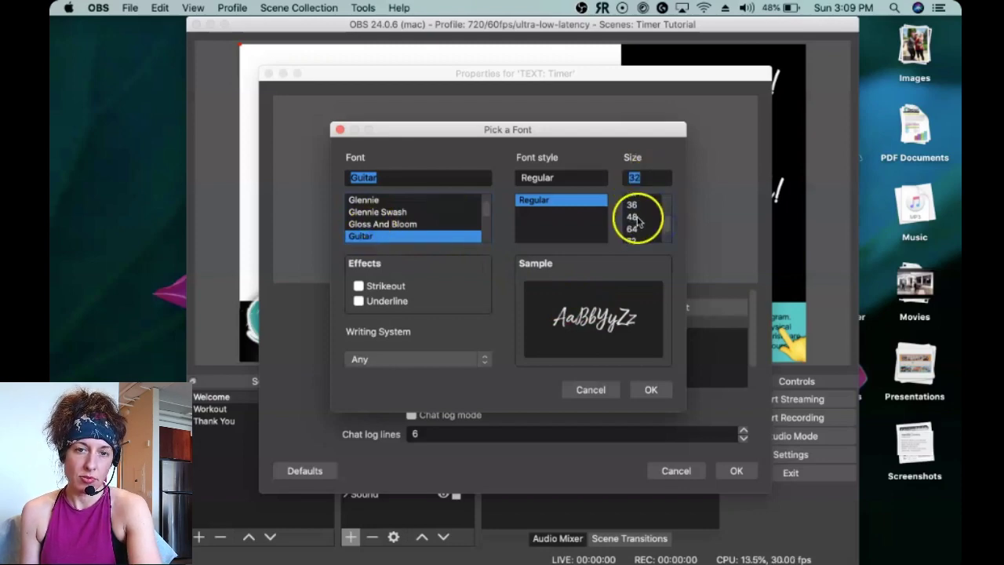
left_click(636, 228)
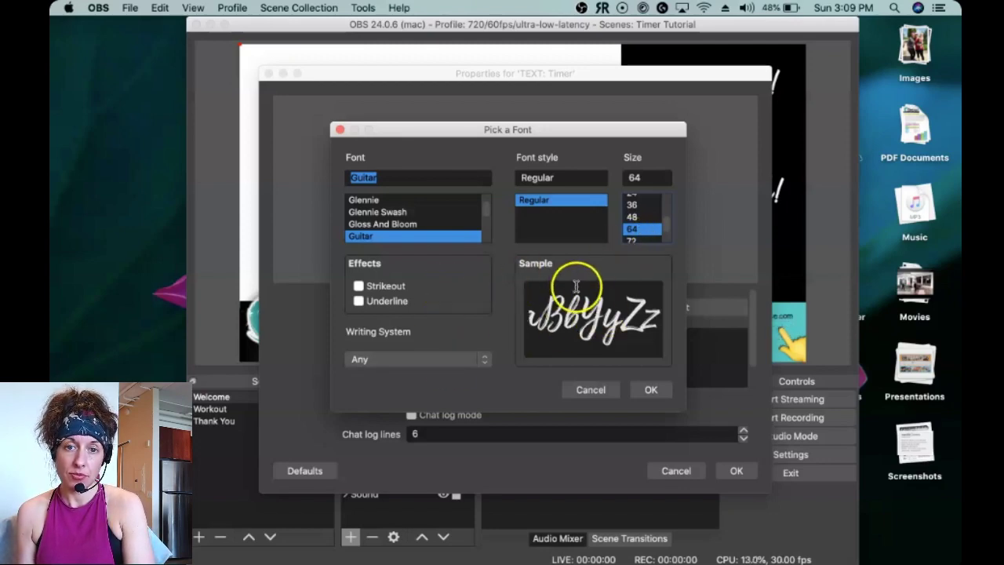
left_click(650, 389)
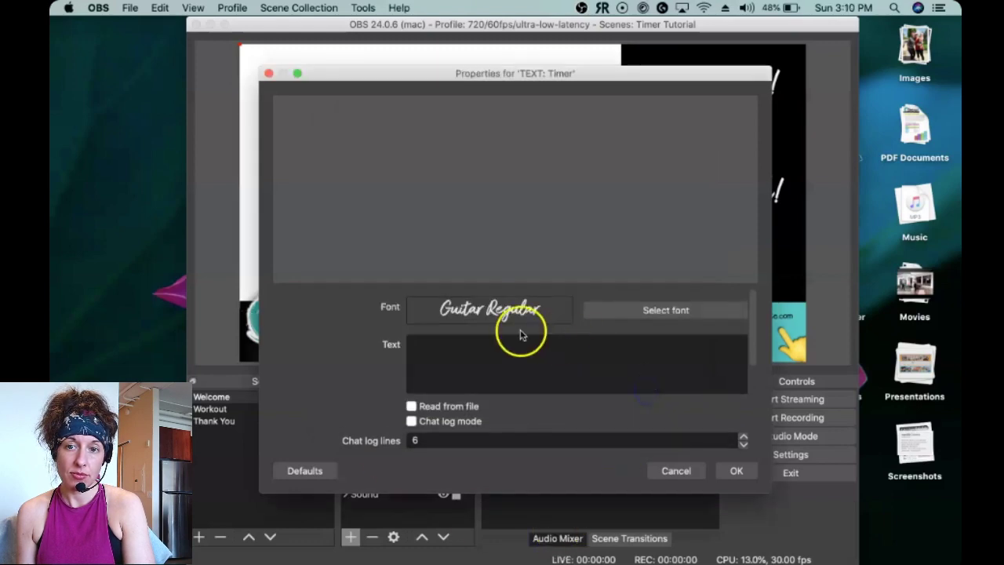
scroll(513, 337, "down", 5)
scroll(514, 337, "down", 2)
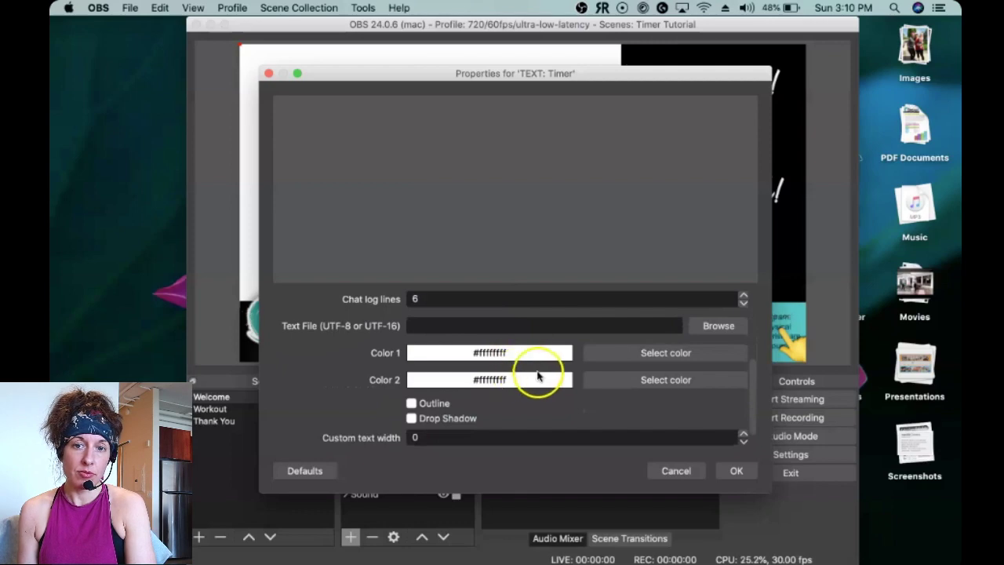
Set the gradient colours to black (#ff000000) and purple (#ffaa00ff), then save the properties
left_click(674, 353)
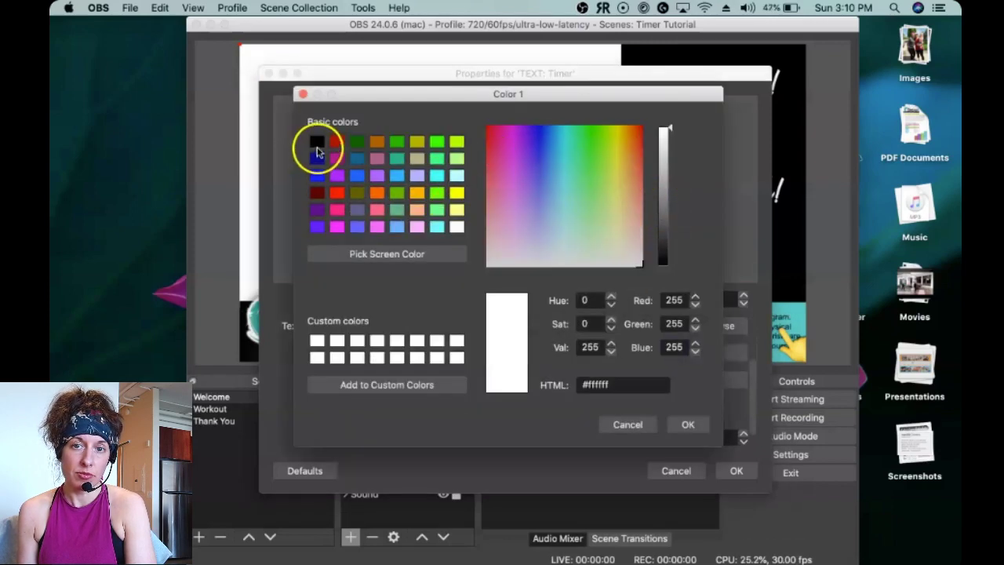
left_click(317, 146)
left_click(685, 425)
left_click(659, 381)
left_click(337, 177)
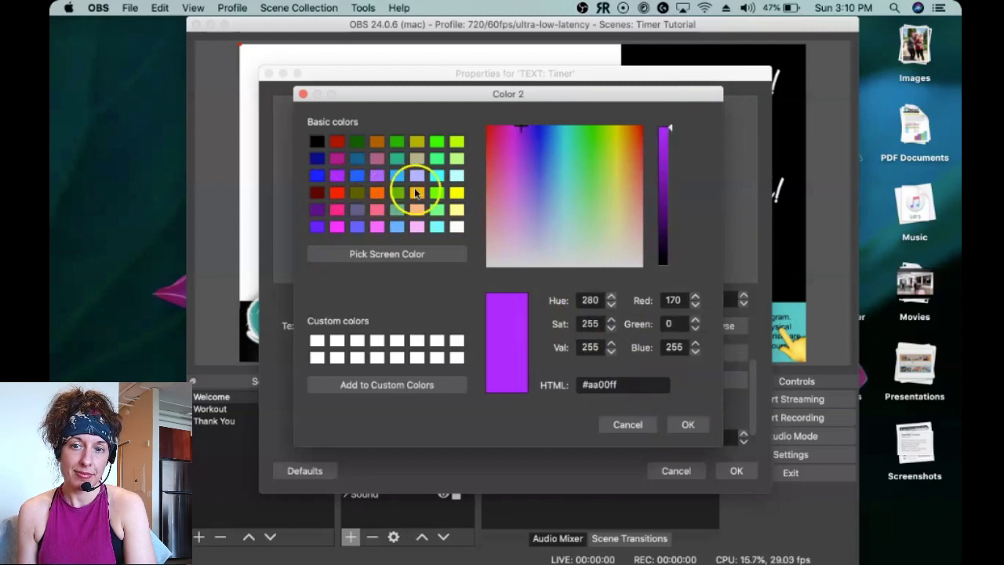
left_click(687, 424)
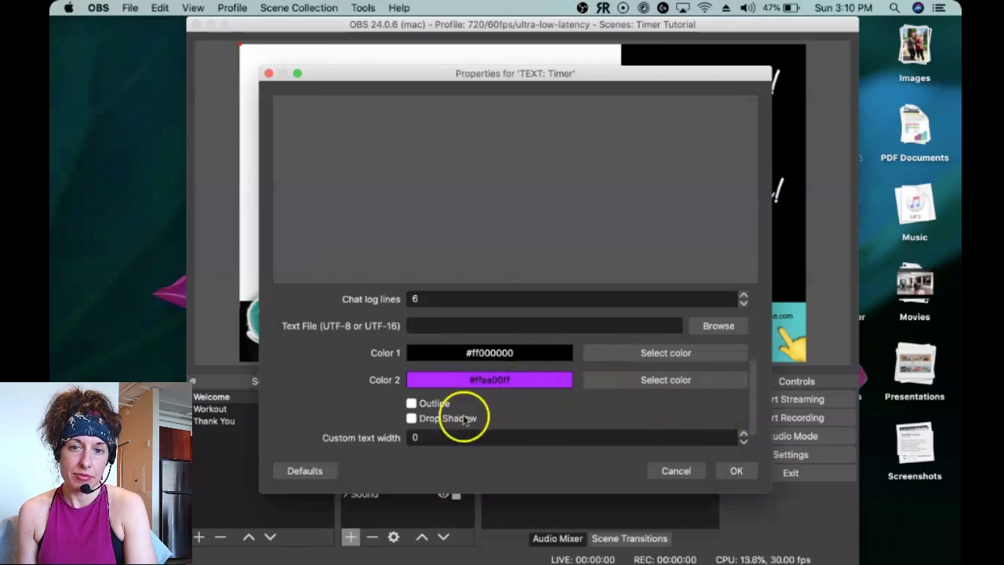
scroll(506, 408, "down", 2)
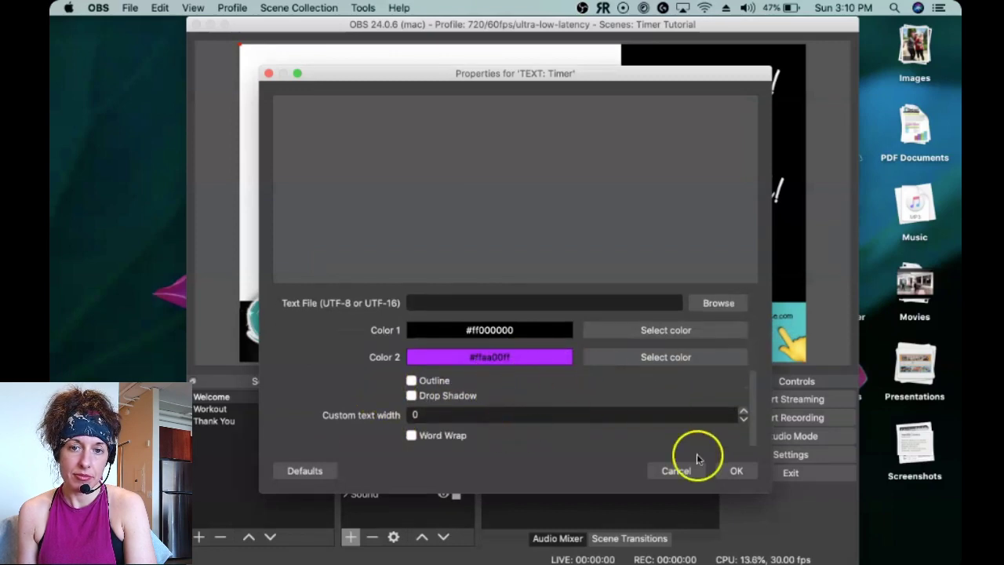
left_click(737, 471)
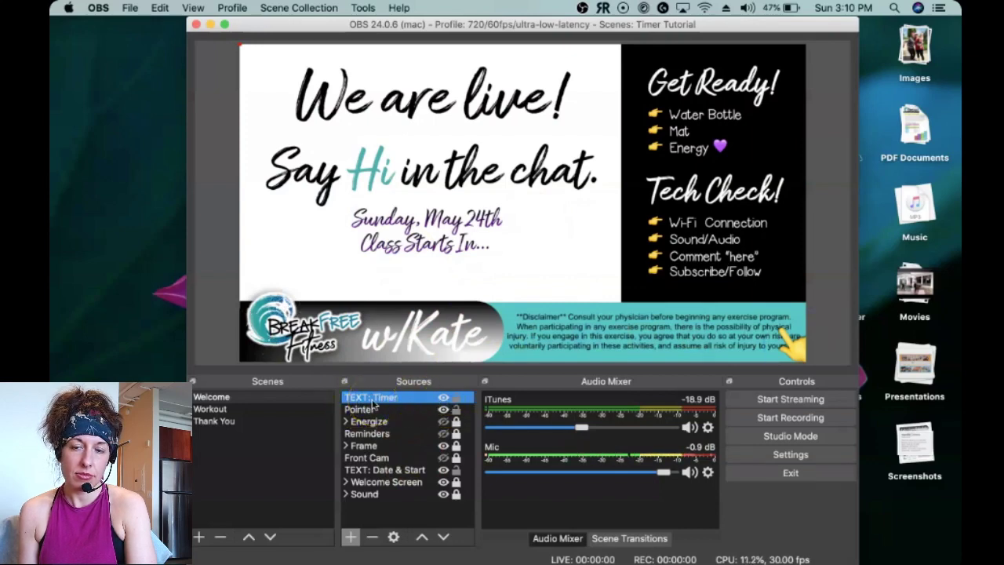
Reopen the Scripts window and check countdown.lua's Text Source choices
left_click(372, 6)
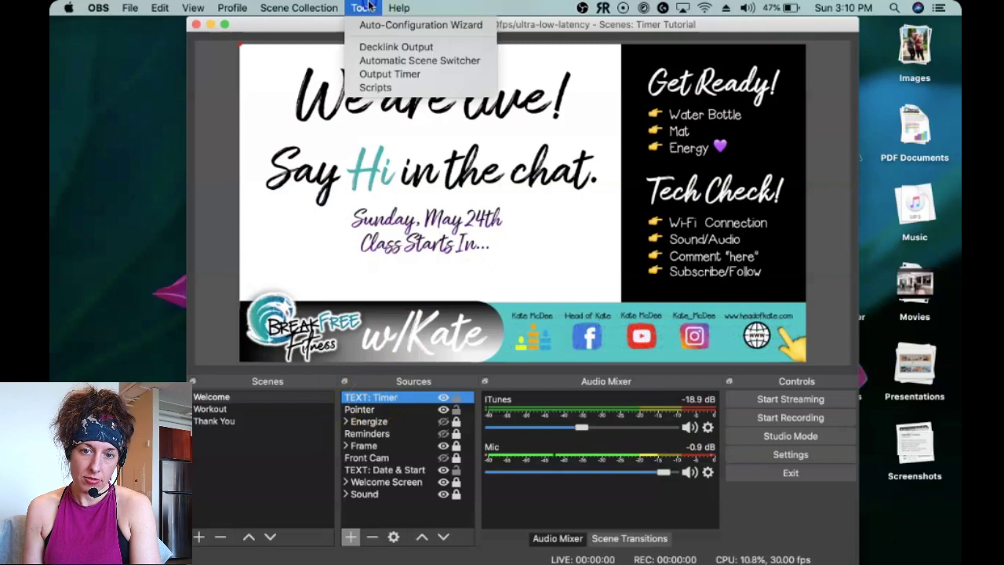
left_click(371, 88)
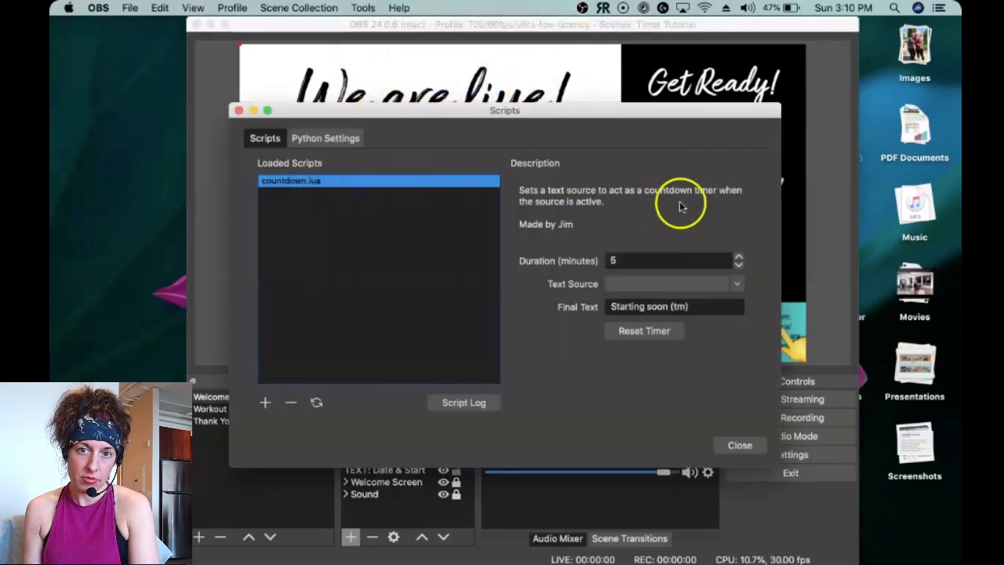
left_click(735, 286)
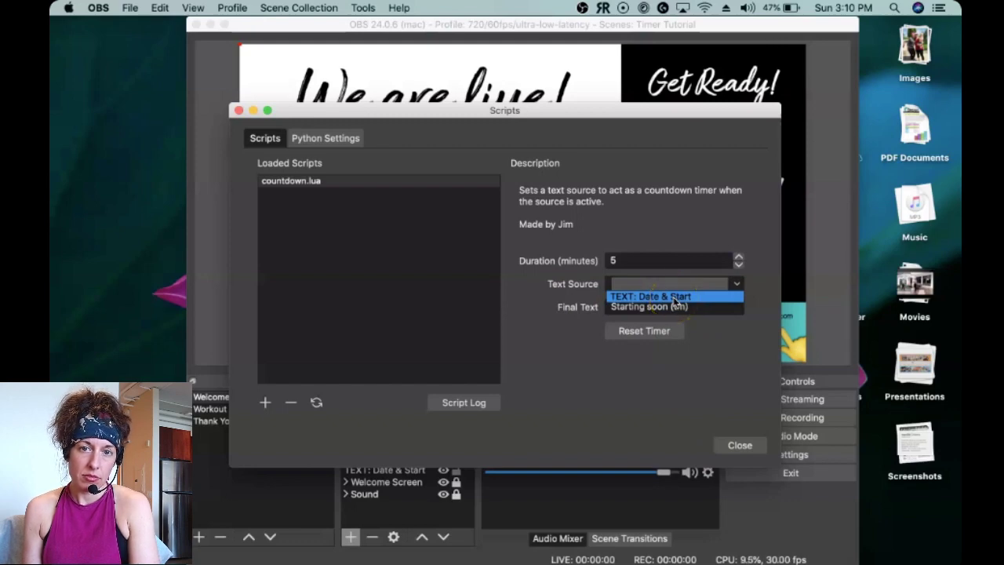
left_click(318, 185)
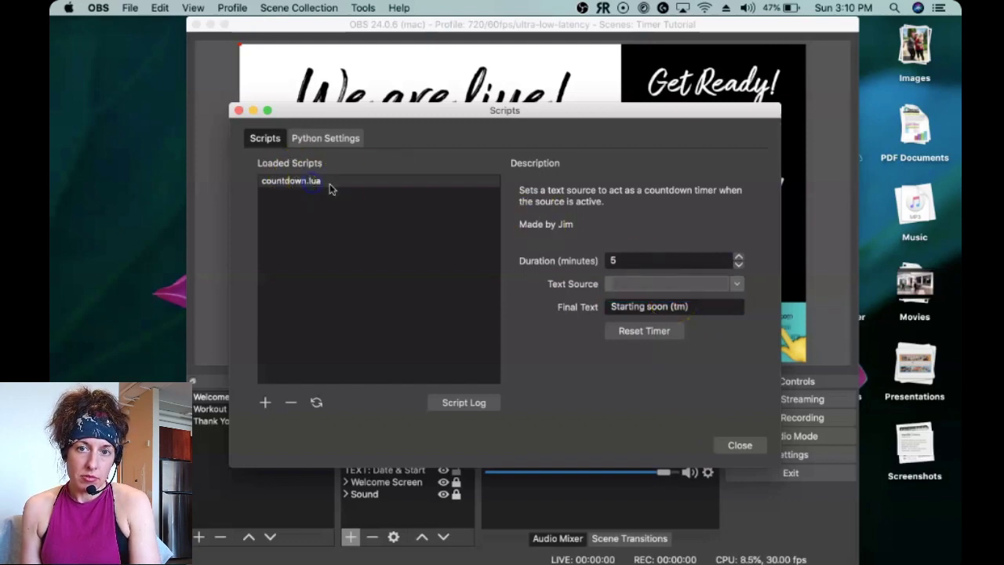
Remove countdown.lua, re-add it from the scripts folder, and open its Text Source list
left_click(297, 186)
left_click(290, 403)
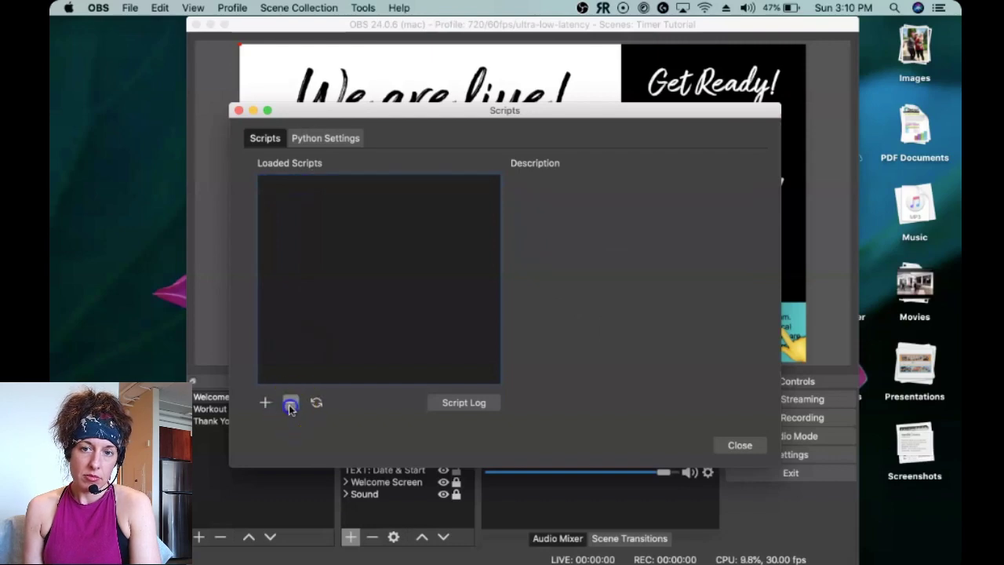
left_click(265, 403)
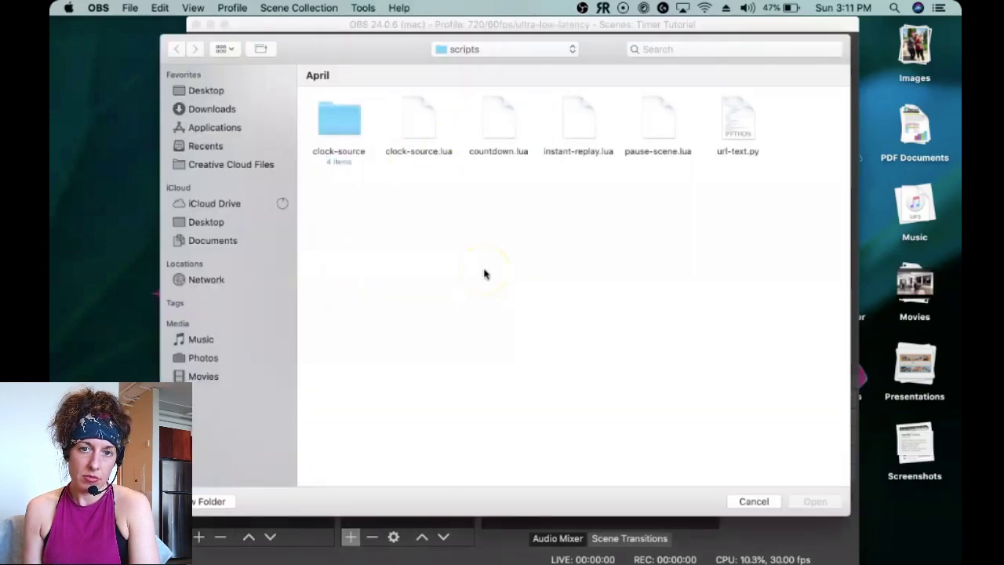
double_click(497, 107)
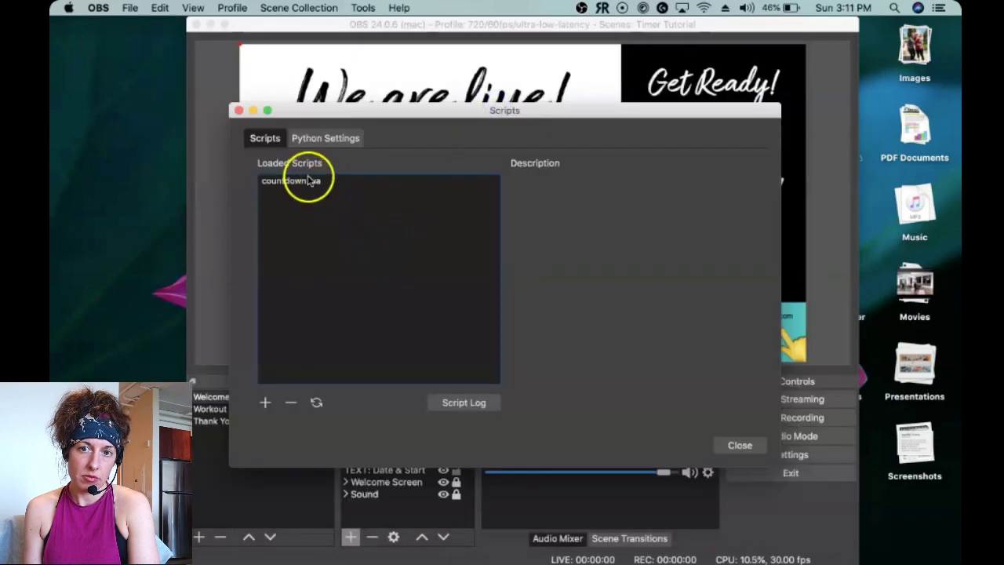
left_click(303, 184)
left_click(732, 284)
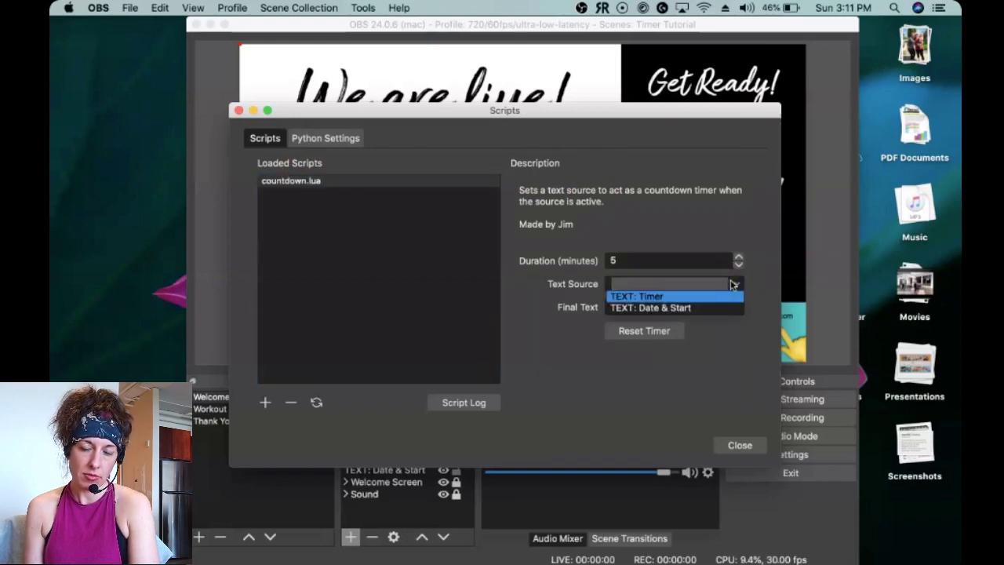
Set countdown.lua's Text Source to TEXT: Timer, starting a countdown from 00:04:59
left_click(651, 297)
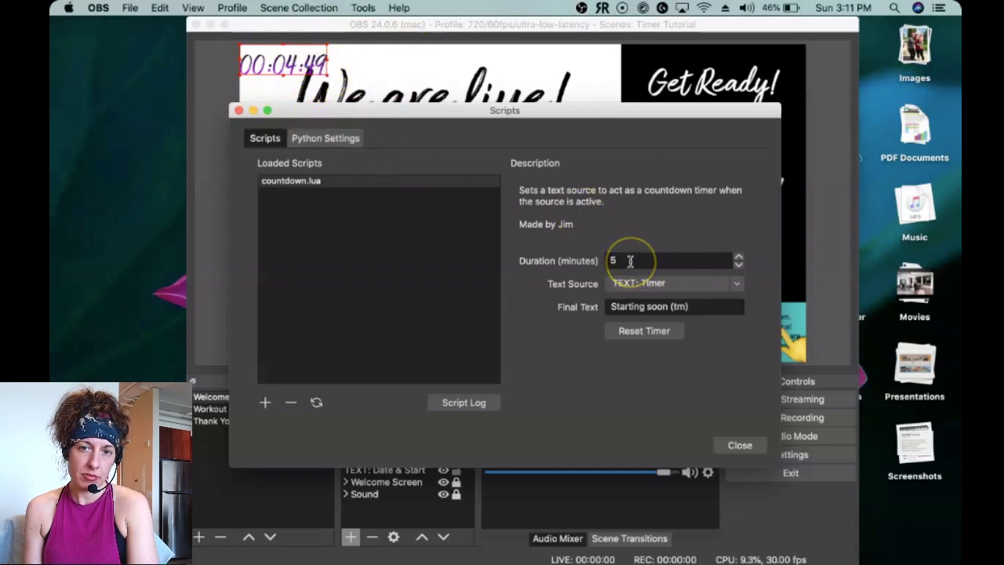
Set the duration to 15 minutes, clear the 'Starting soon (tm)' final text, and close Scripts
left_click_drag(630, 261, 544, 261)
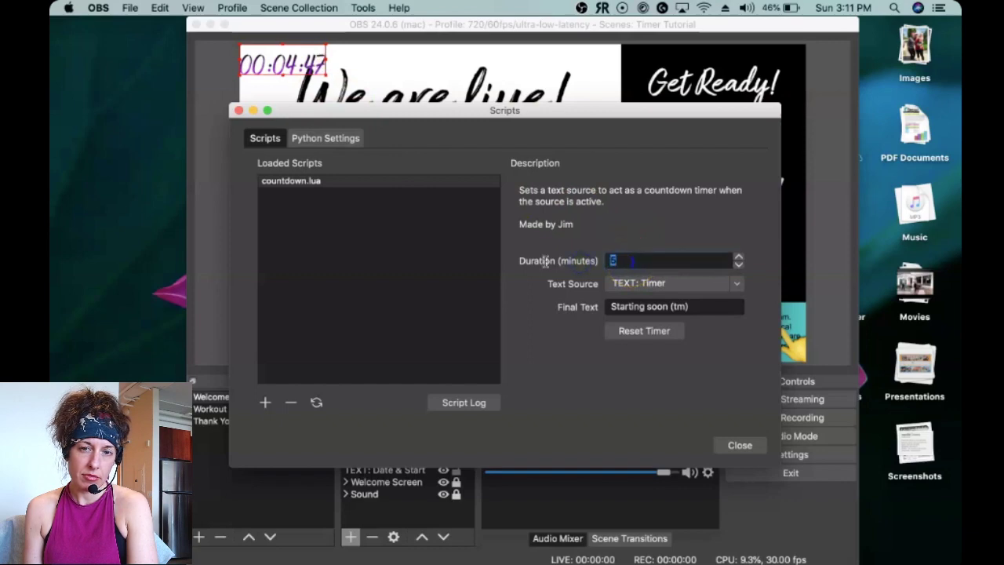
type("15")
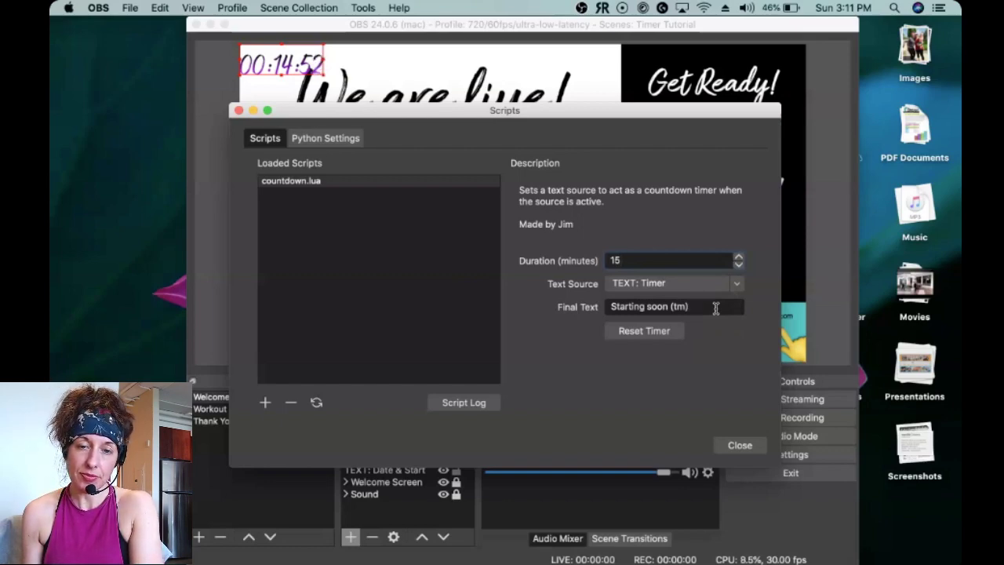
left_click_drag(715, 308, 496, 287)
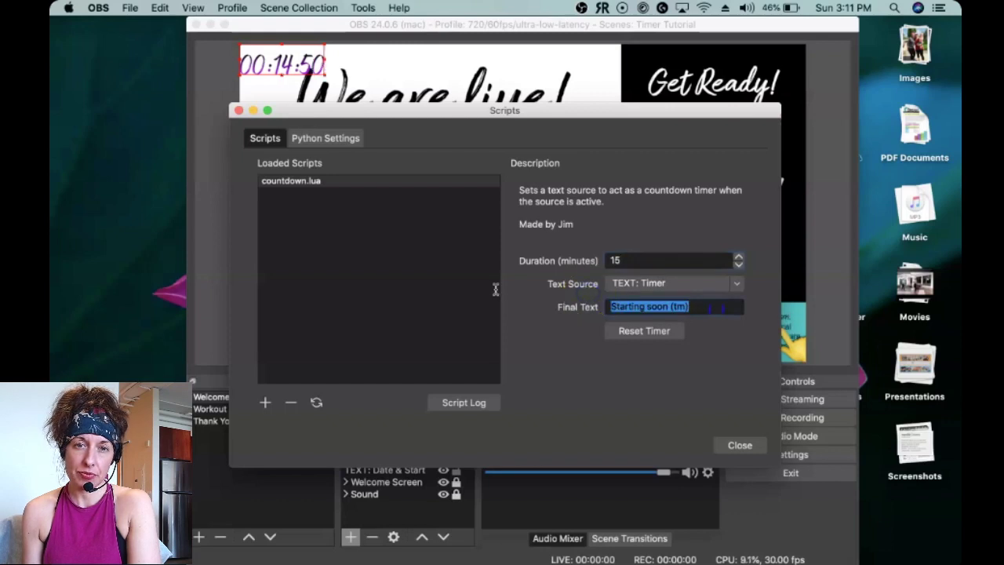
key("BackSpace")
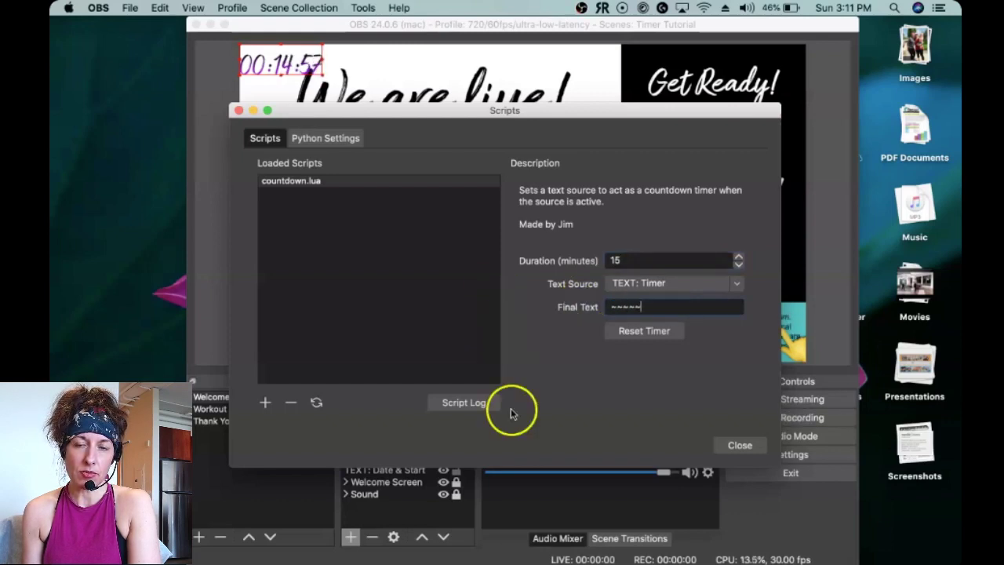
left_click(740, 444)
Move the timer text beneath 'Class Starts In...' and restore its cropped left edge to full
left_click_drag(301, 63, 463, 276)
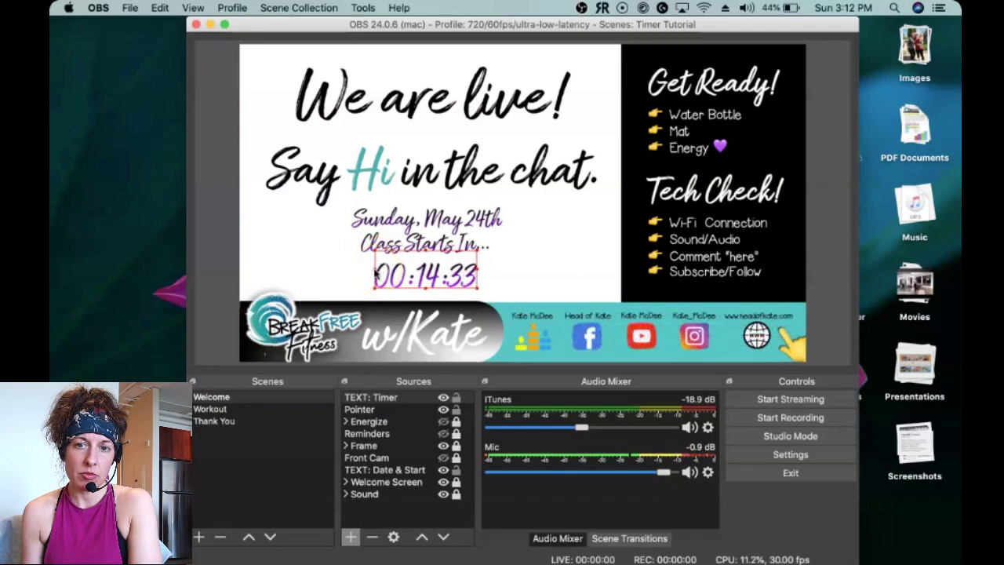
left_click_drag(375, 271, 413, 284)
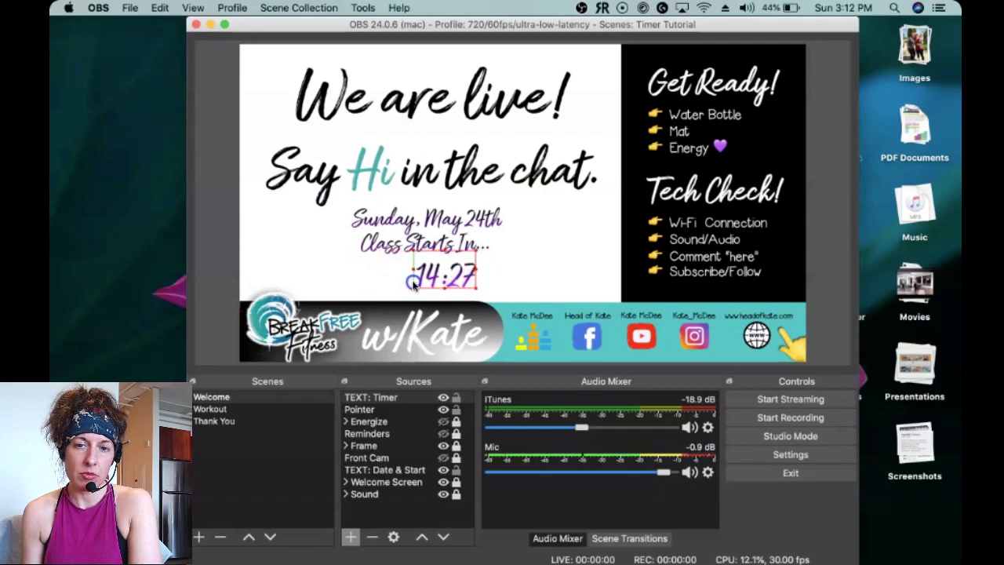
left_click_drag(413, 284, 371, 286)
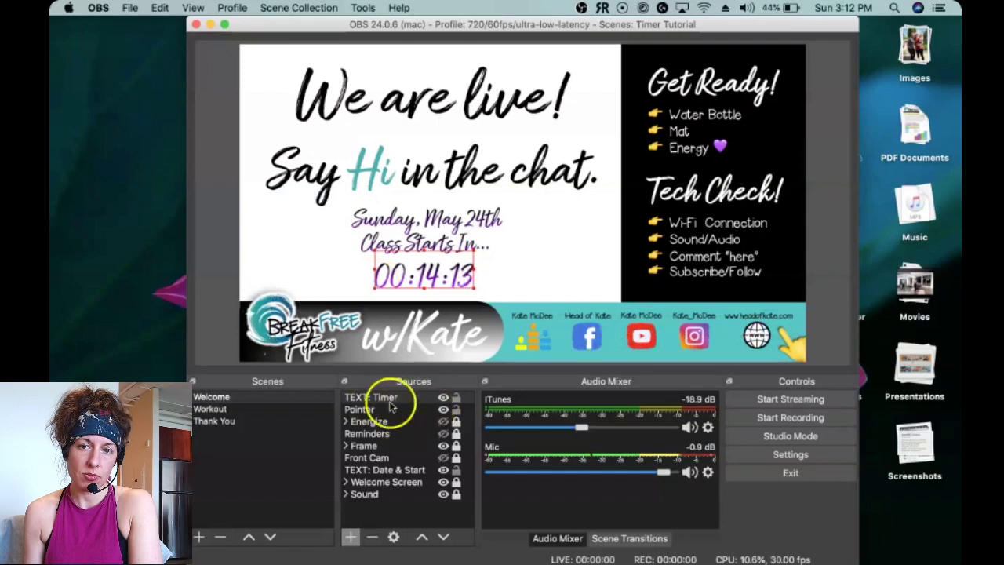
Hide and reshow the TEXT: Timer source twice so the countdown restarts at 00:15:00
left_click(443, 400)
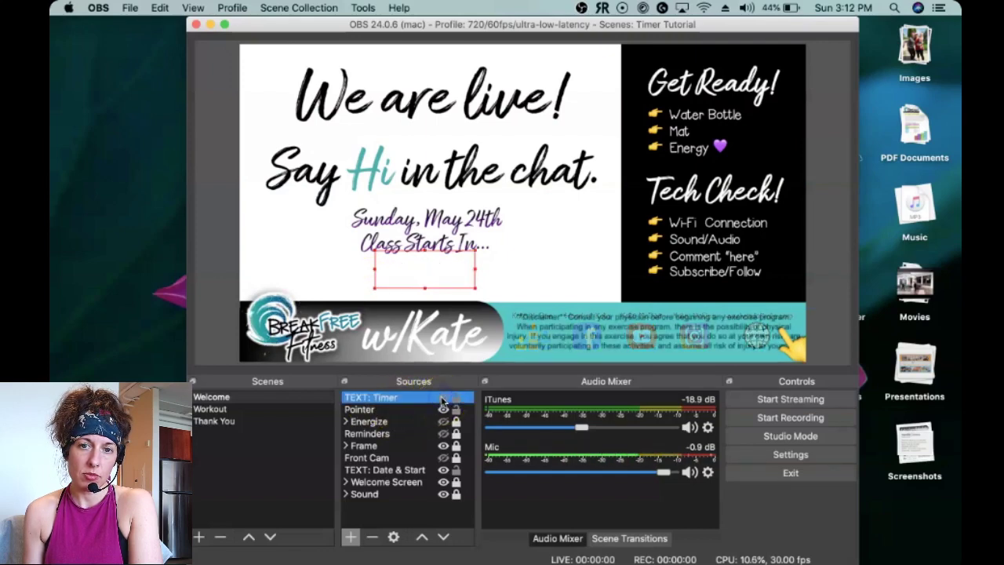
left_click(443, 400)
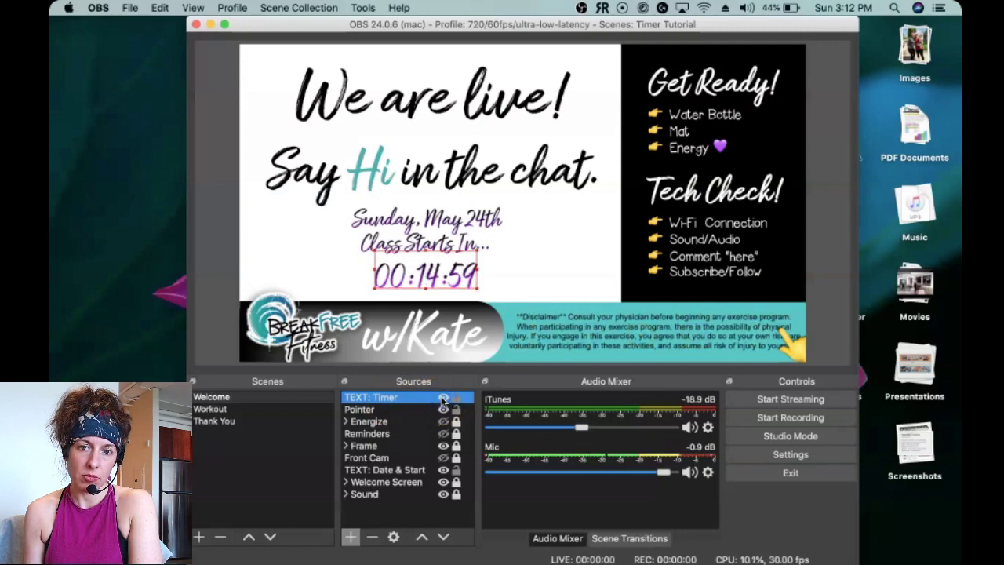
left_click(443, 400)
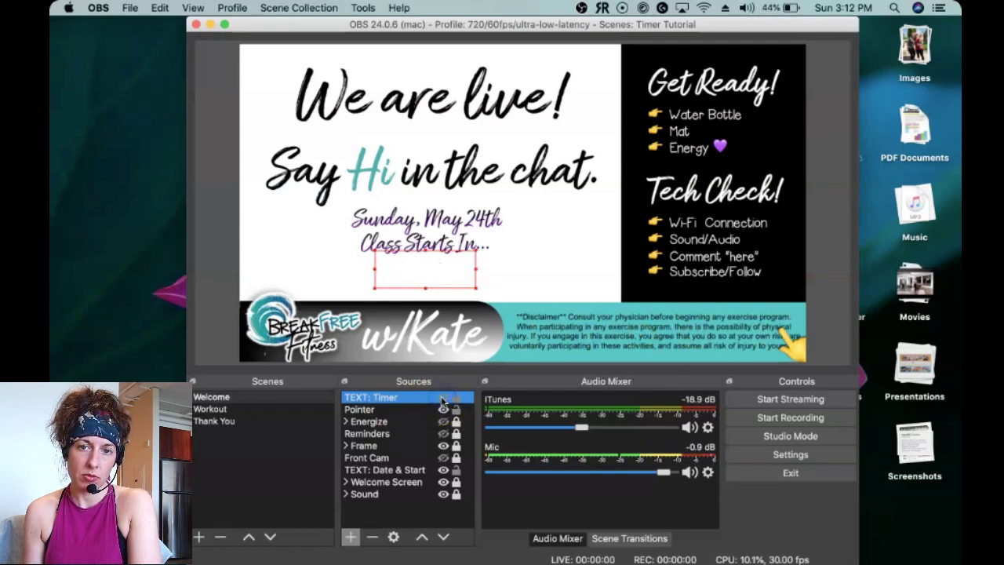
left_click(443, 400)
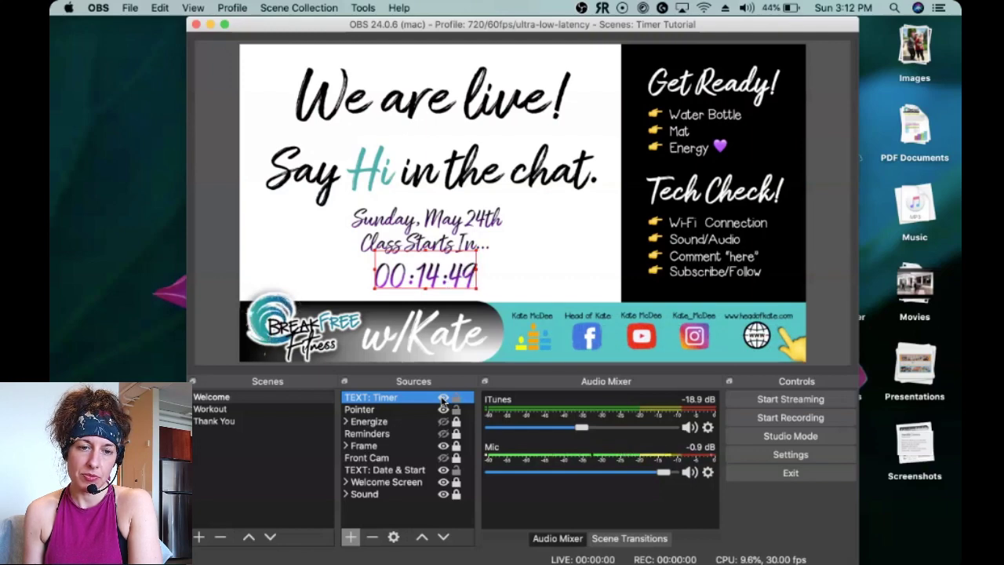
Set the countdown.lua Duration to 12, then hide and reshow TEXT: Timer to restart at 00:12:00
left_click(365, 8)
left_click(376, 87)
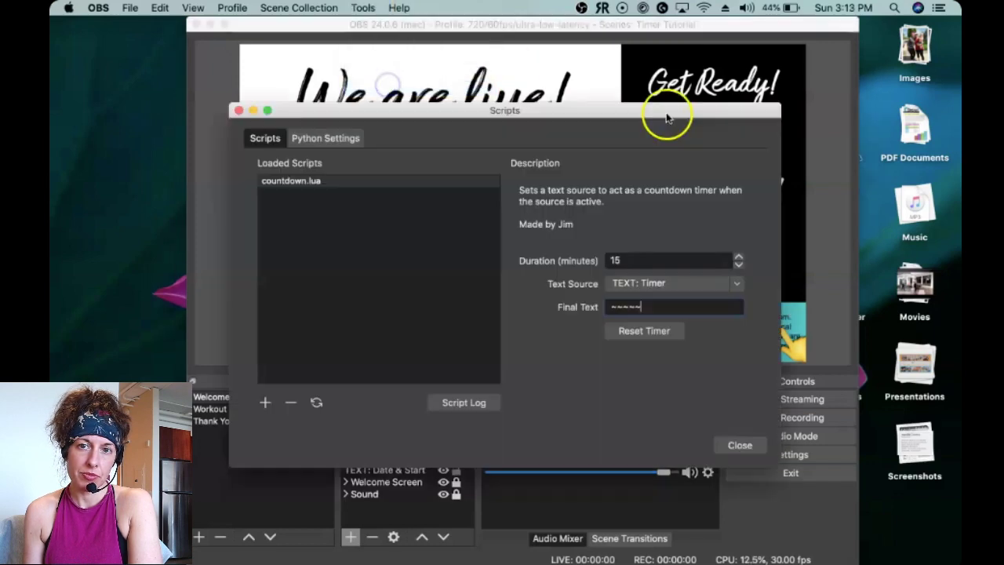
left_click(348, 182)
double_click(638, 259)
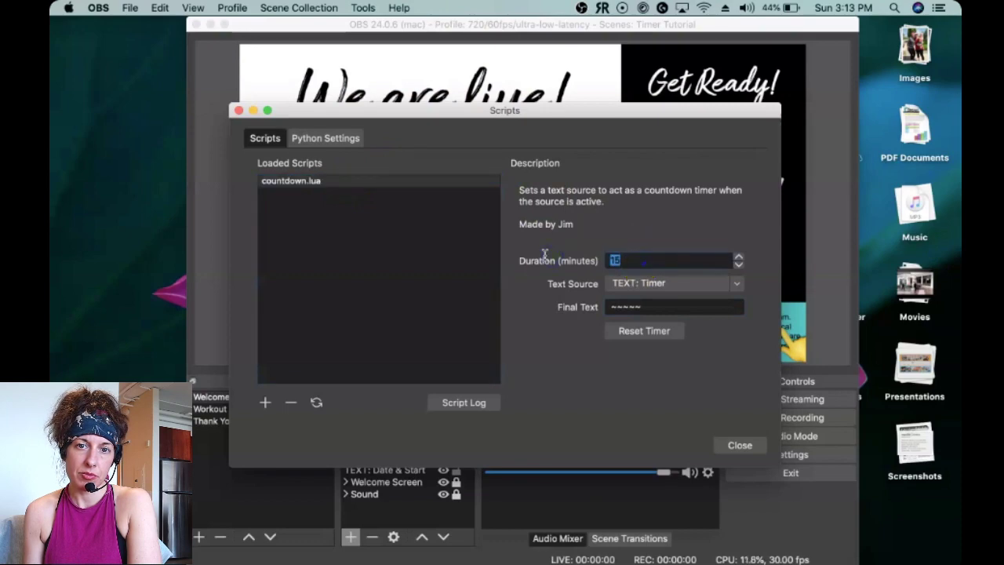
type("12")
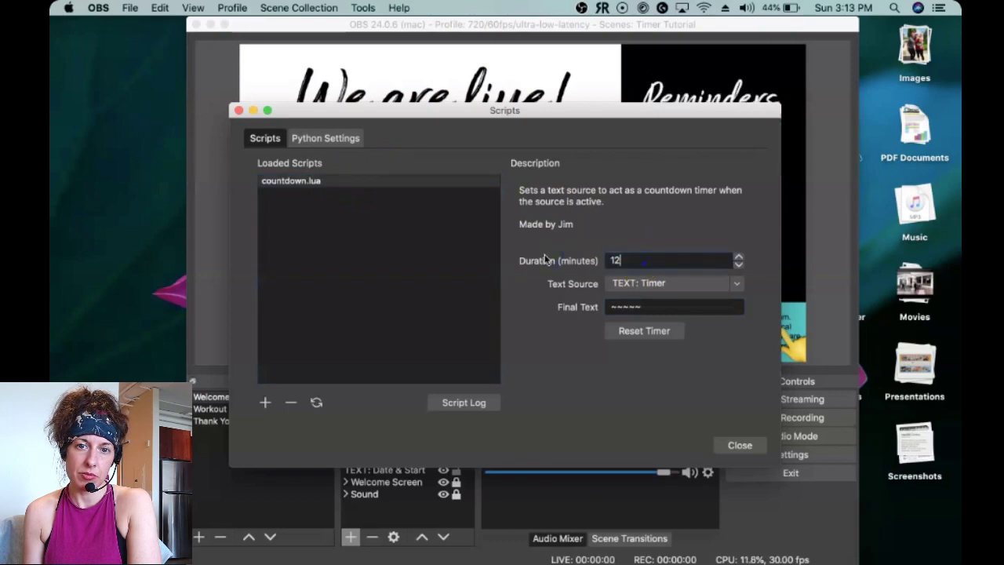
left_click(741, 445)
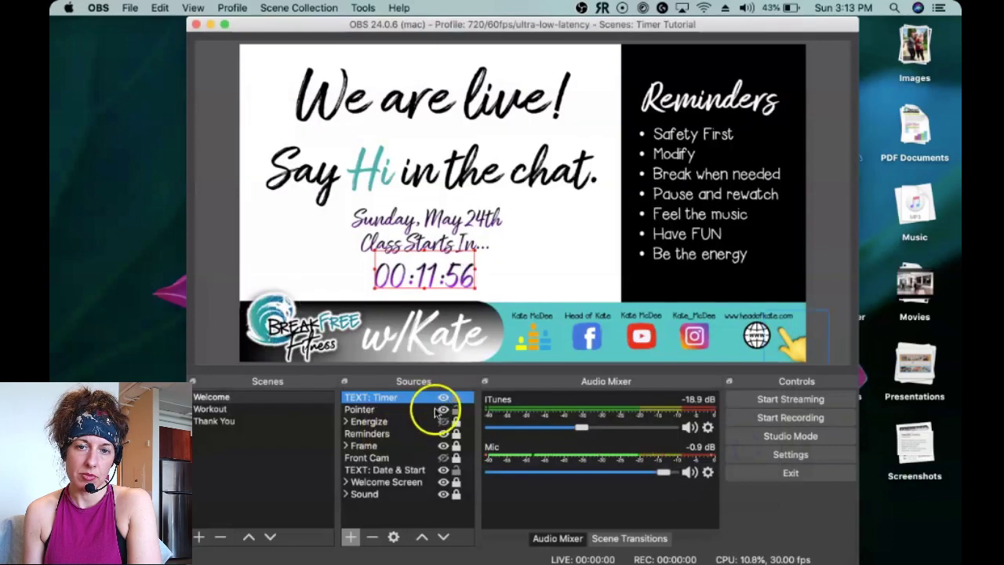
left_click(443, 399)
left_click(442, 398)
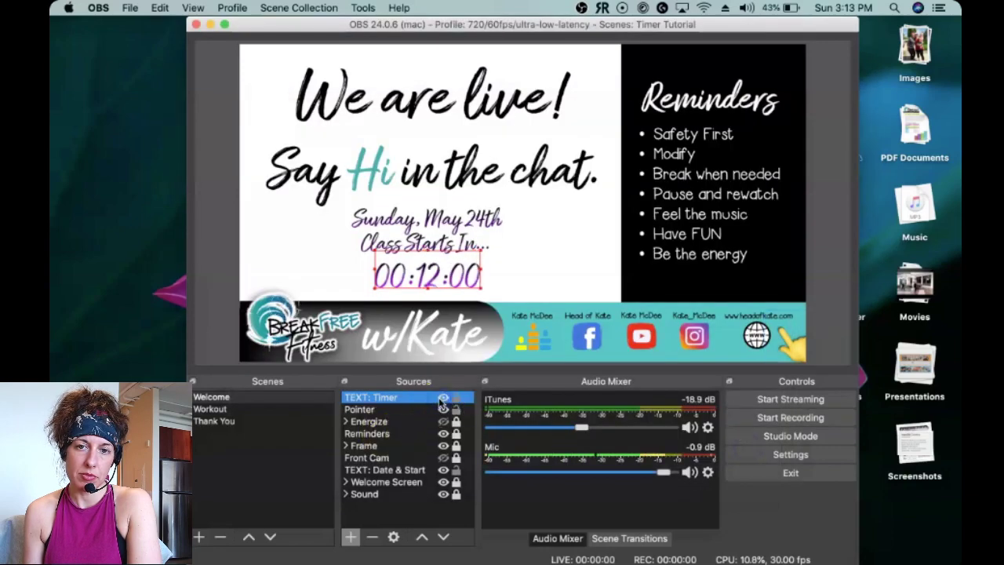